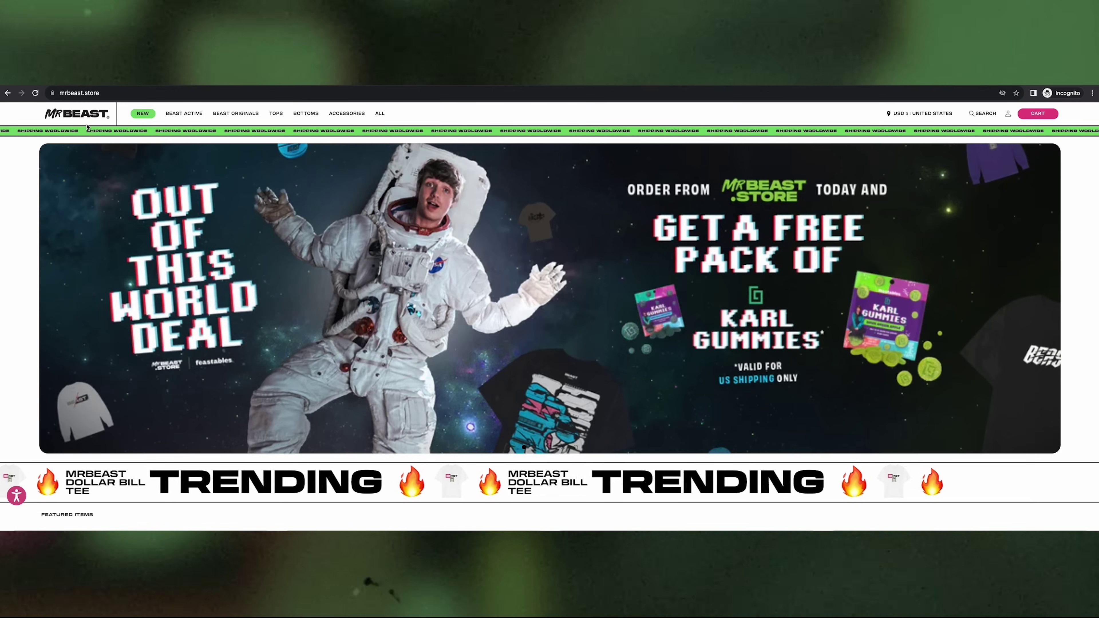
Scroll down the MrBeast store to its featured items
scroll(397, 249, "down", 10)
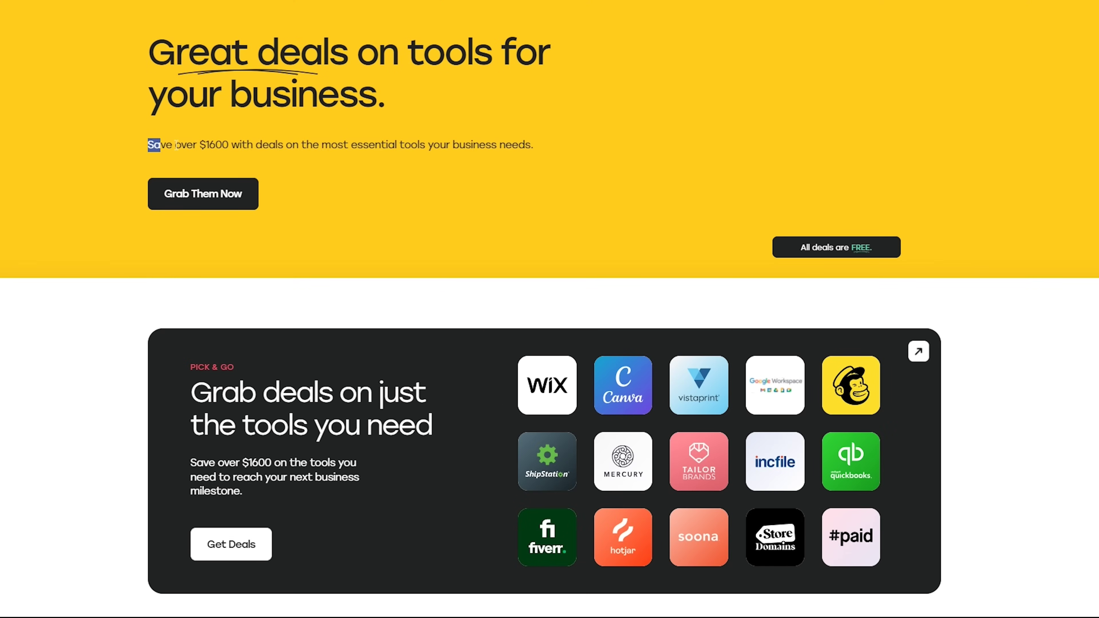
Review Elevate's deals, highlighting the over-$1600 savings line and the Elevate+ .Store domain benefits
left_click_drag(176, 145, 528, 145)
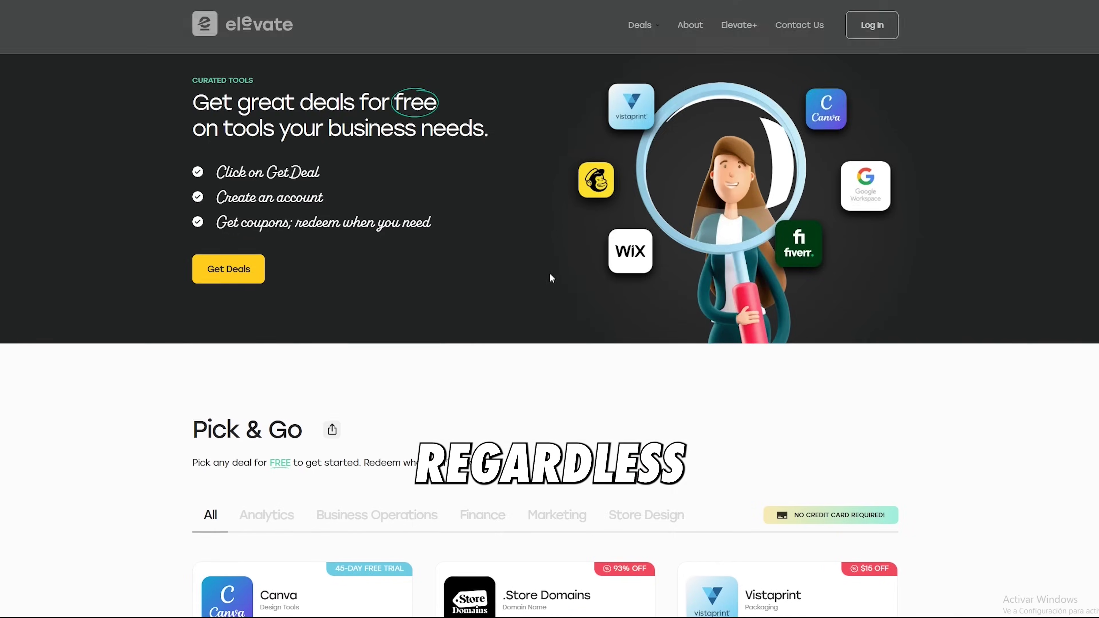
scroll(547, 281, "down", 5)
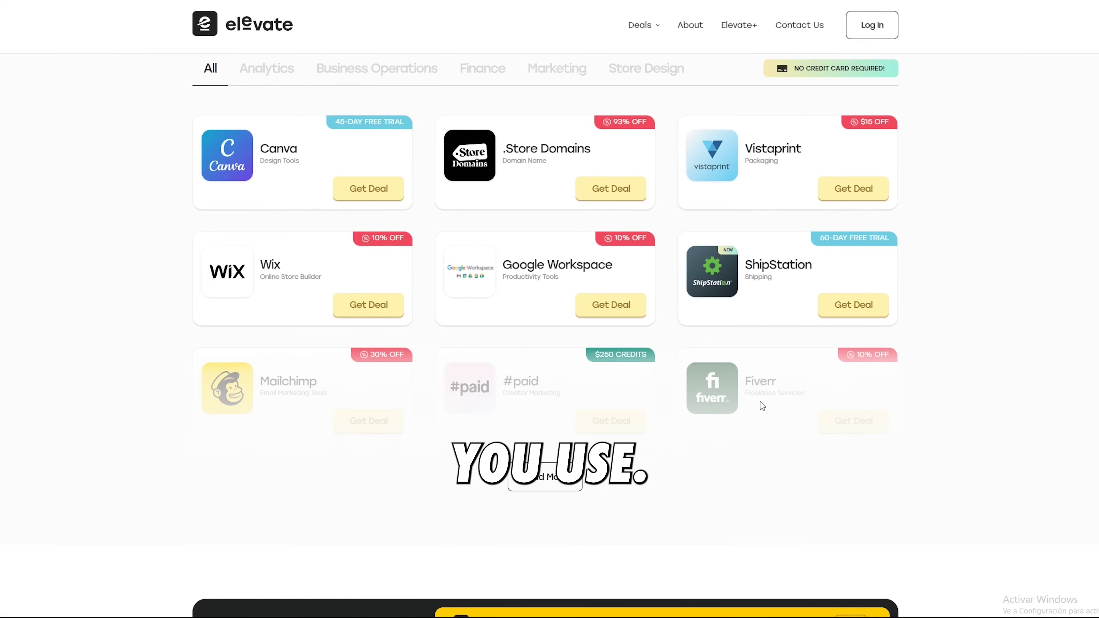
scroll(642, 423, "down", 12)
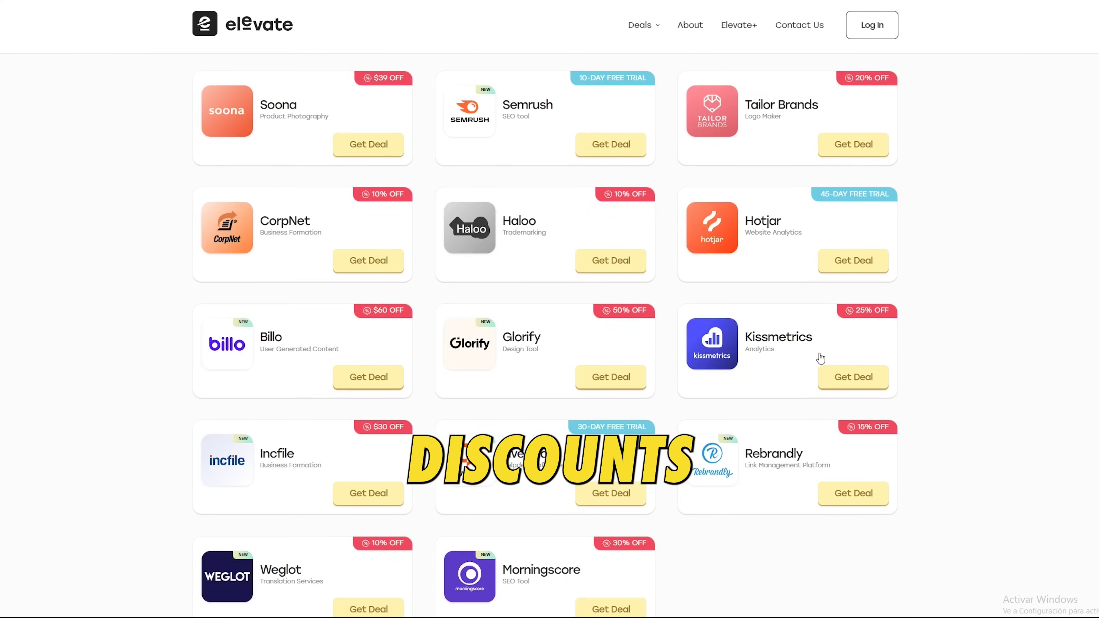
scroll(341, 397, "down", 2)
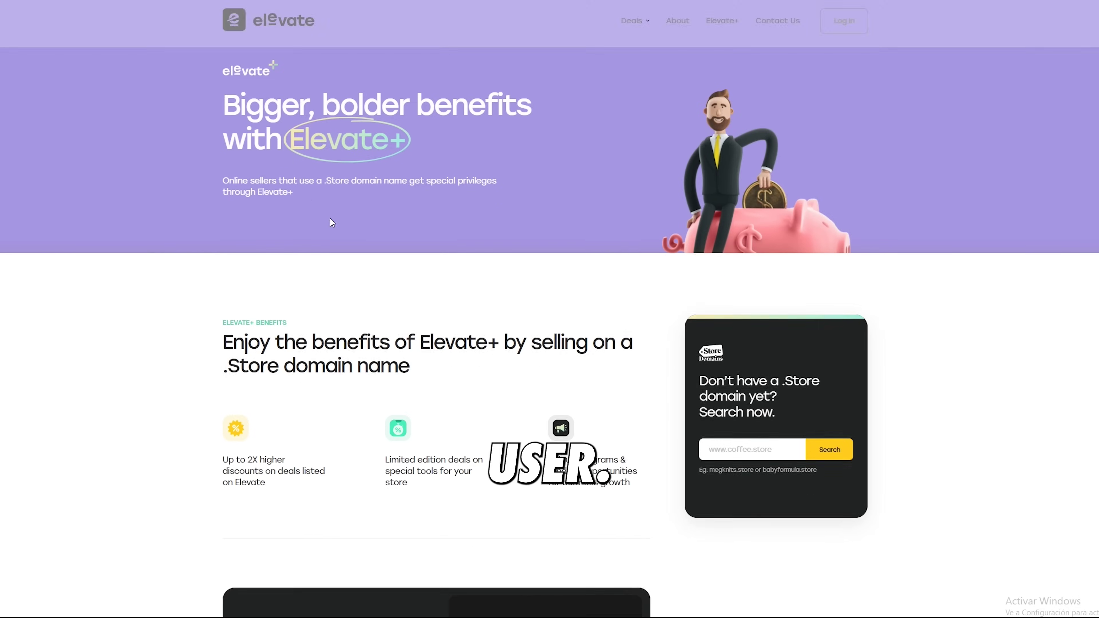
scroll(249, 196, "down", 3)
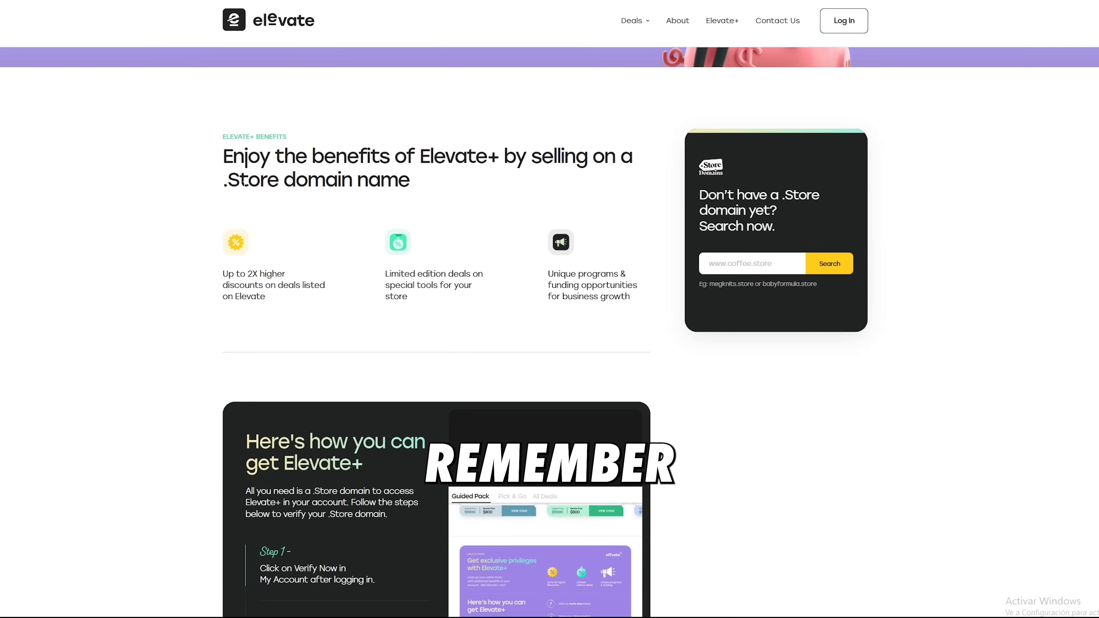
left_click_drag(245, 156, 437, 182)
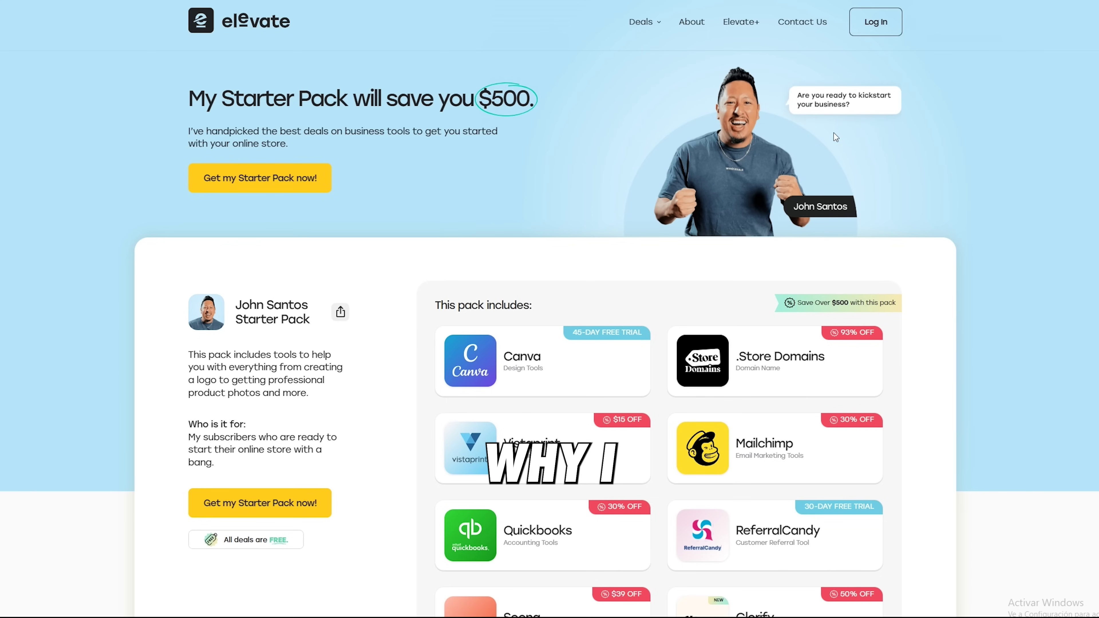
scroll(395, 339, "down", 2)
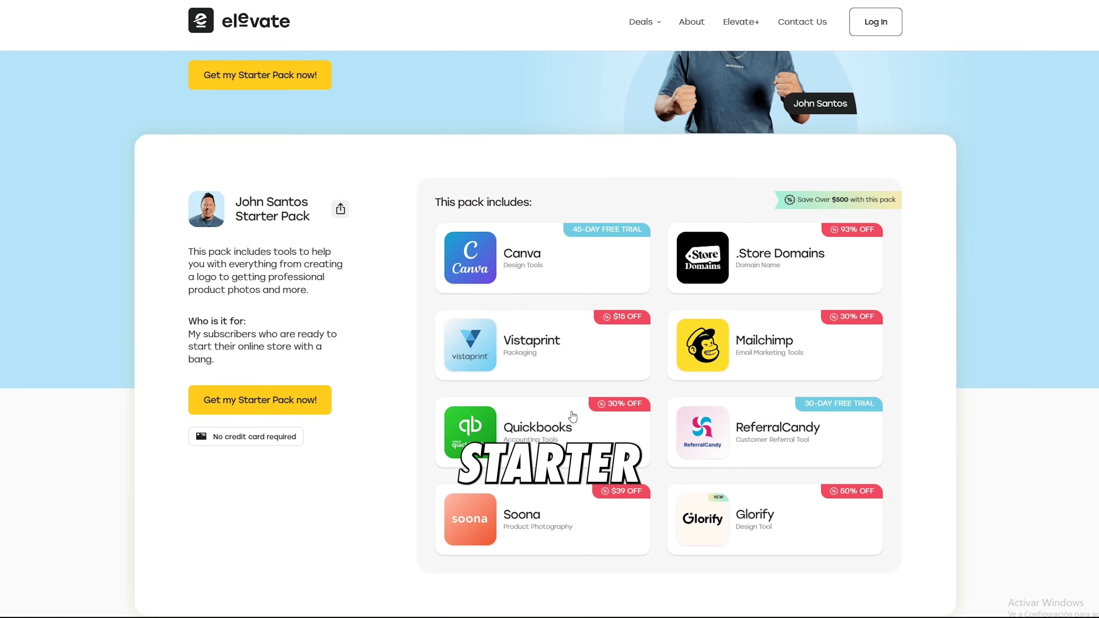
scroll(557, 398, "down", 2)
scroll(331, 447, "up", 1)
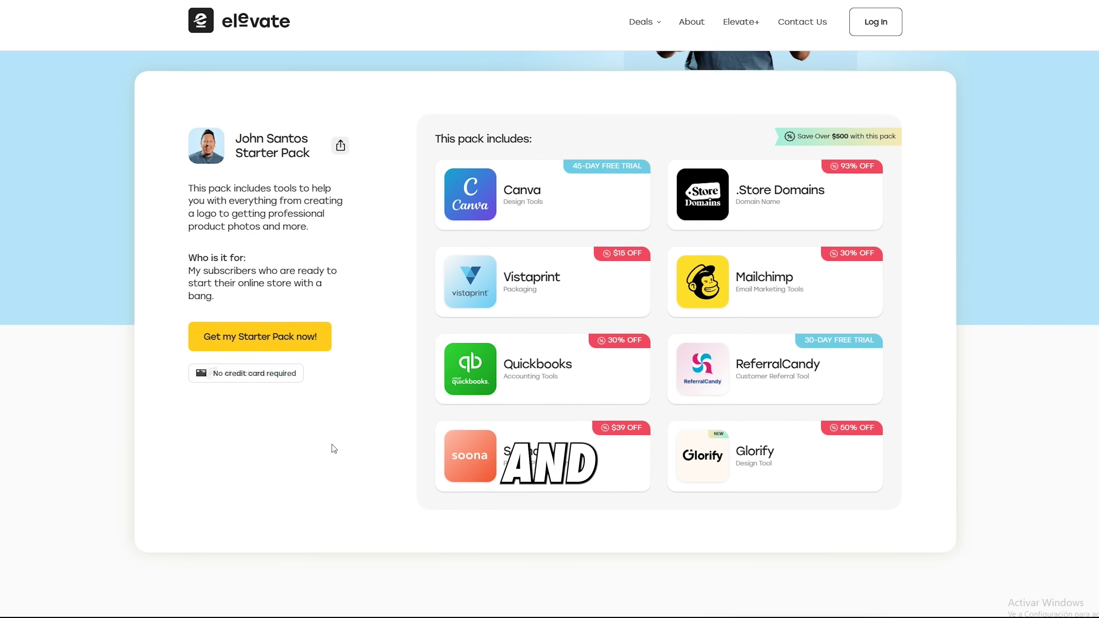
Claim the Starter Pack with an email address and open the Canva deal's 45-day trial details
left_click(816, 375)
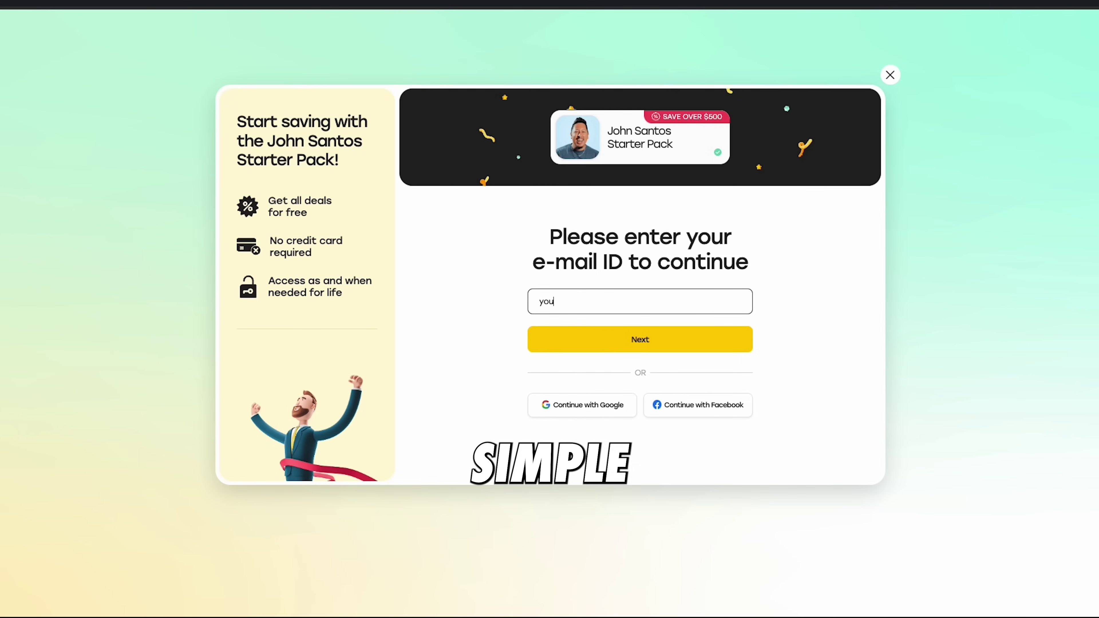
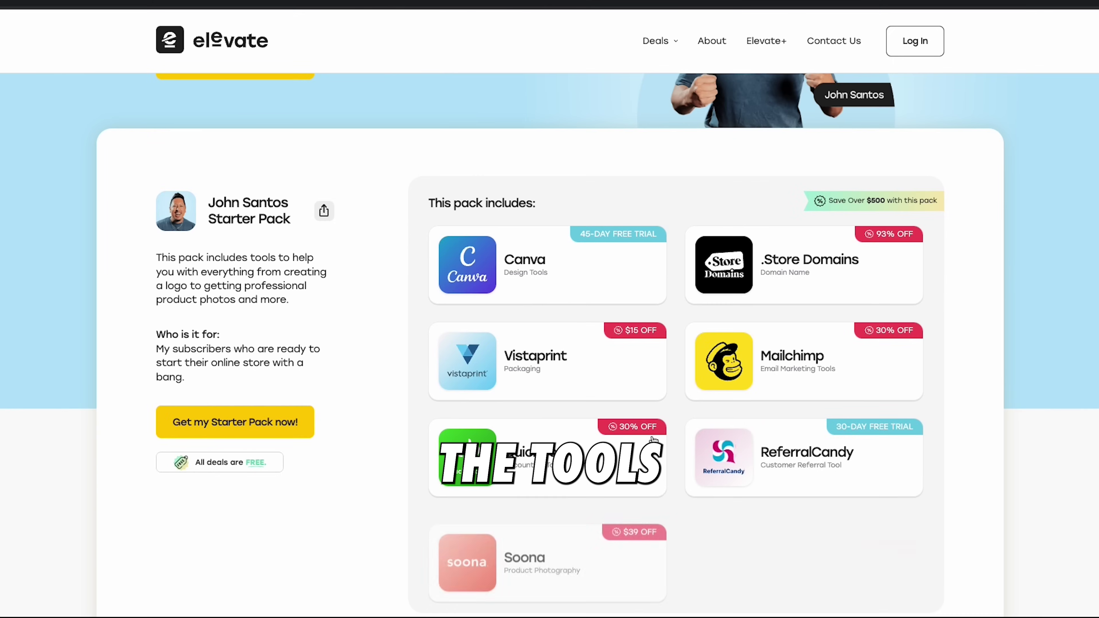
left_click(555, 260)
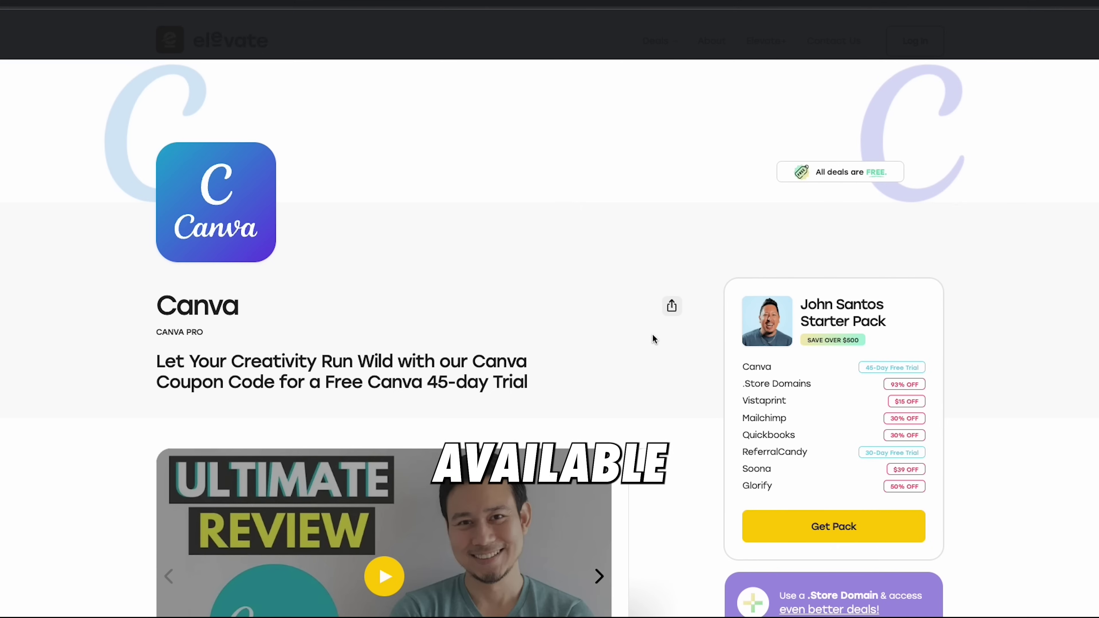
scroll(901, 412, "down", 5)
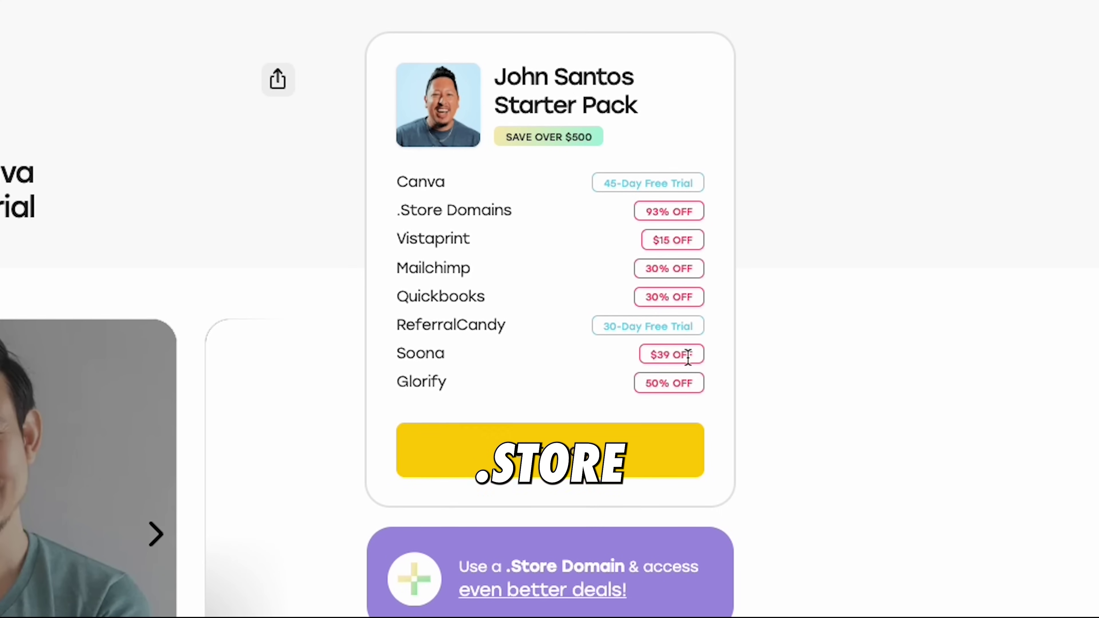
scroll(690, 396, "down", 2)
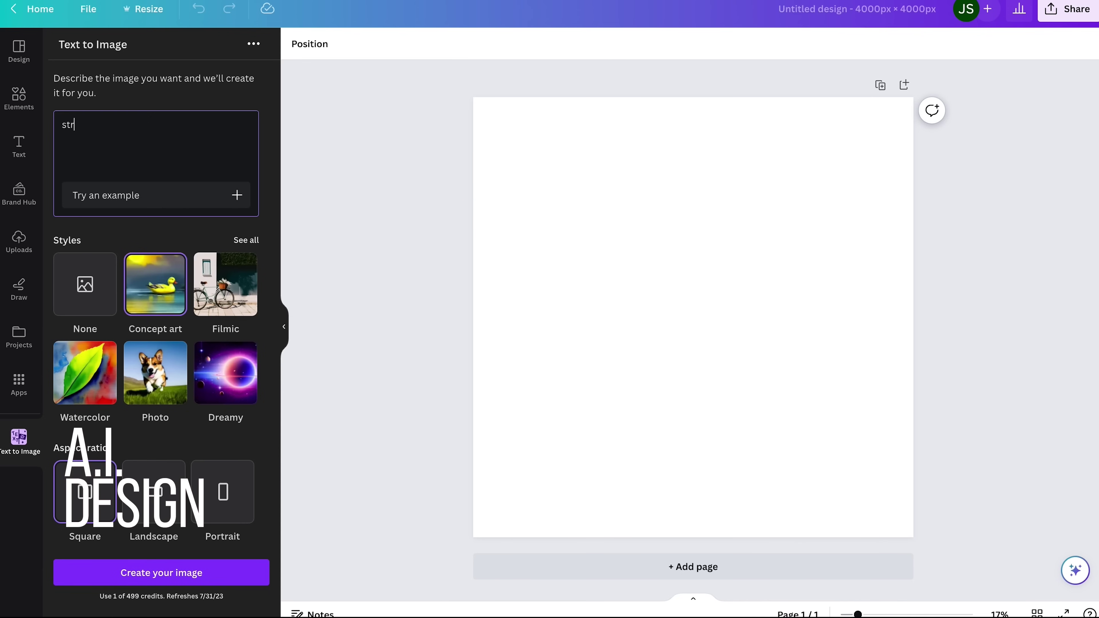
Generate images from 'luxury streetwear, cross, rose, paper' and add the fourth rose image, resized
type("luxury streetwear, cross, rose, paper")
left_click(213, 571)
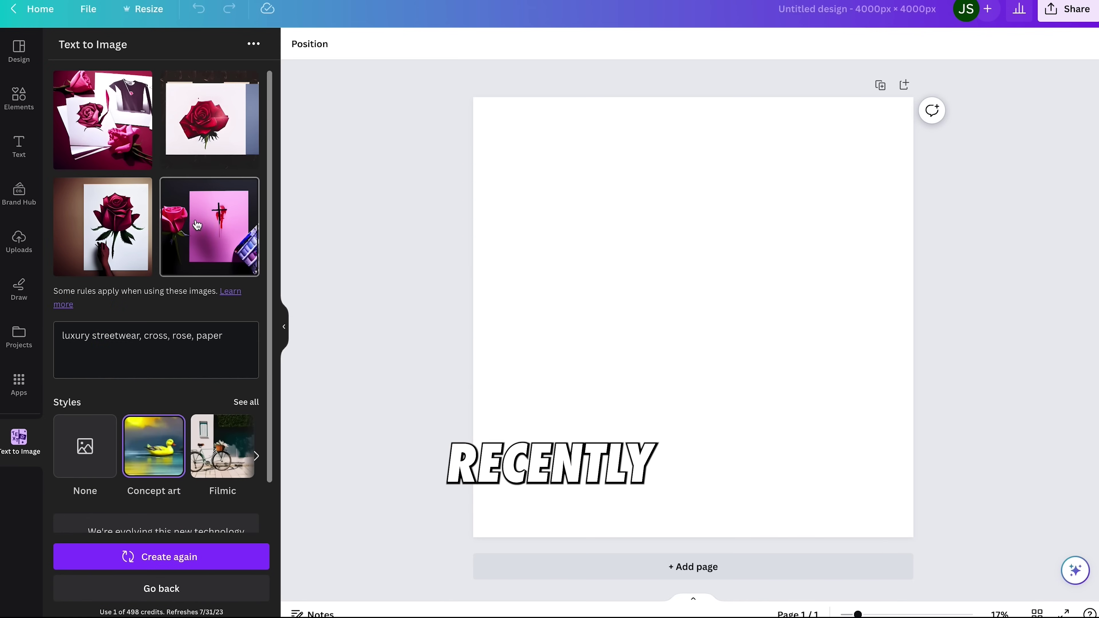
left_click(210, 226)
left_click_drag(822, 459, 748, 368)
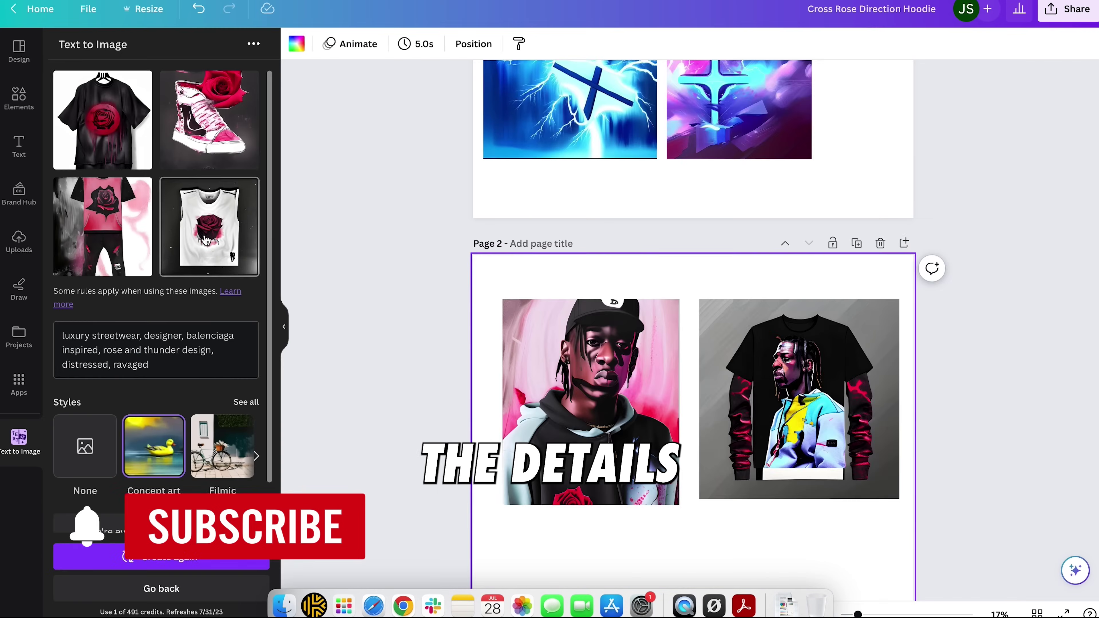
Arrange the white-tank, pink-outfit and black rose tee images in a grid on page 2
left_click(206, 239)
left_click_drag(637, 343, 620, 444)
scroll(692, 346, "down", 1)
left_click_drag(130, 225, 814, 411)
left_click_drag(930, 526, 859, 494)
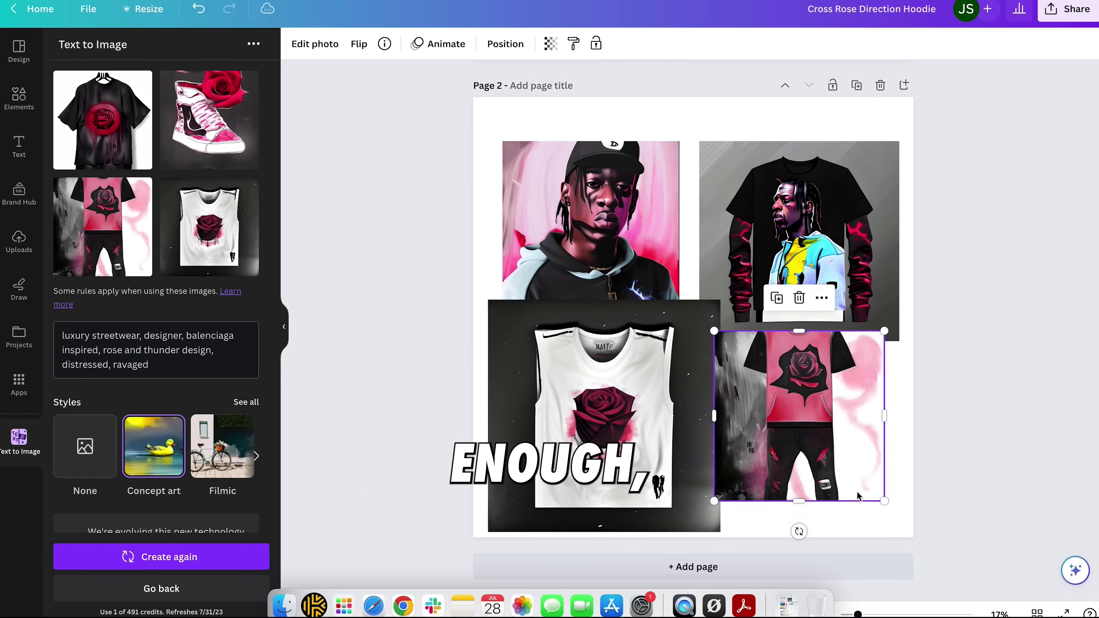
left_click_drag(100, 136, 837, 372)
left_click_drag(637, 221, 621, 192)
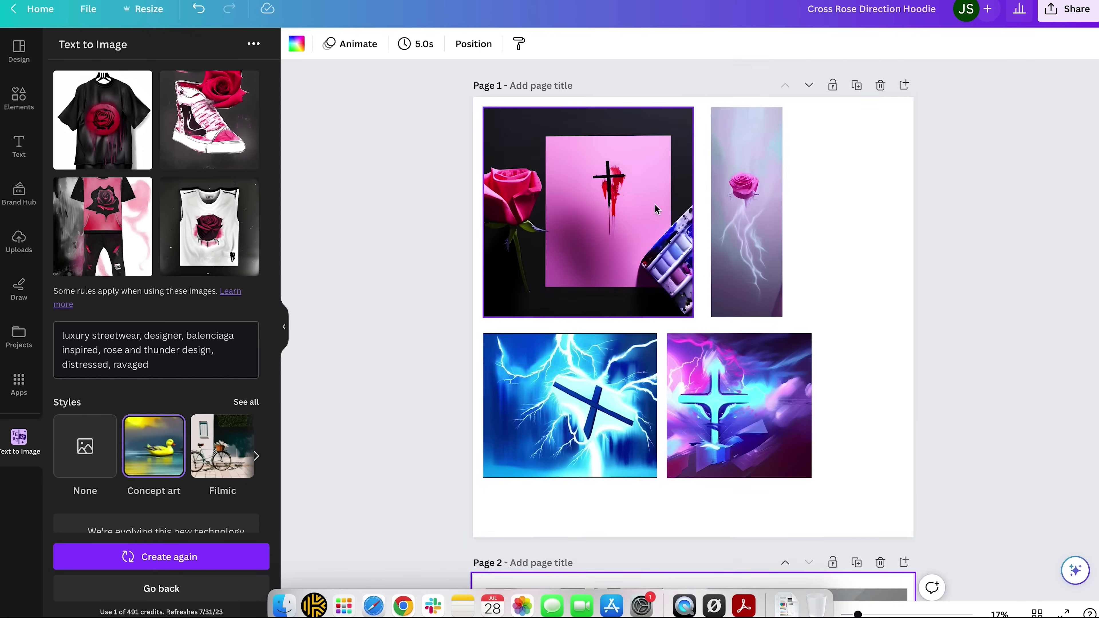
Set the AUTHORIZED DEALER text under WHOLESALE in the Arial font
left_click(144, 357)
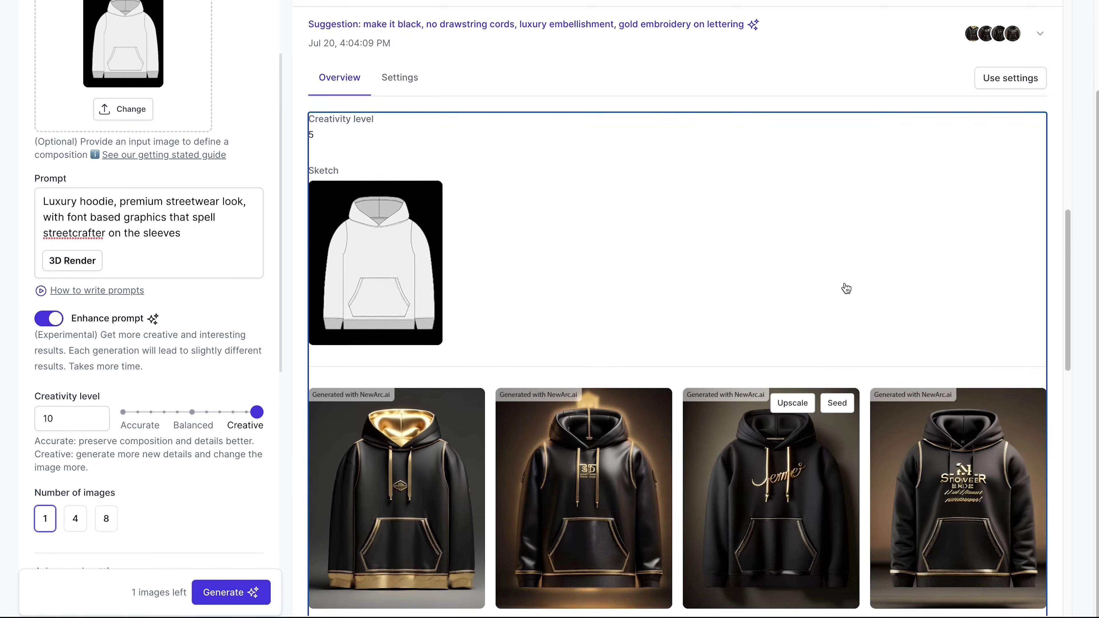
scroll(846, 287, "up", 10)
scroll(433, 252, "up", 2)
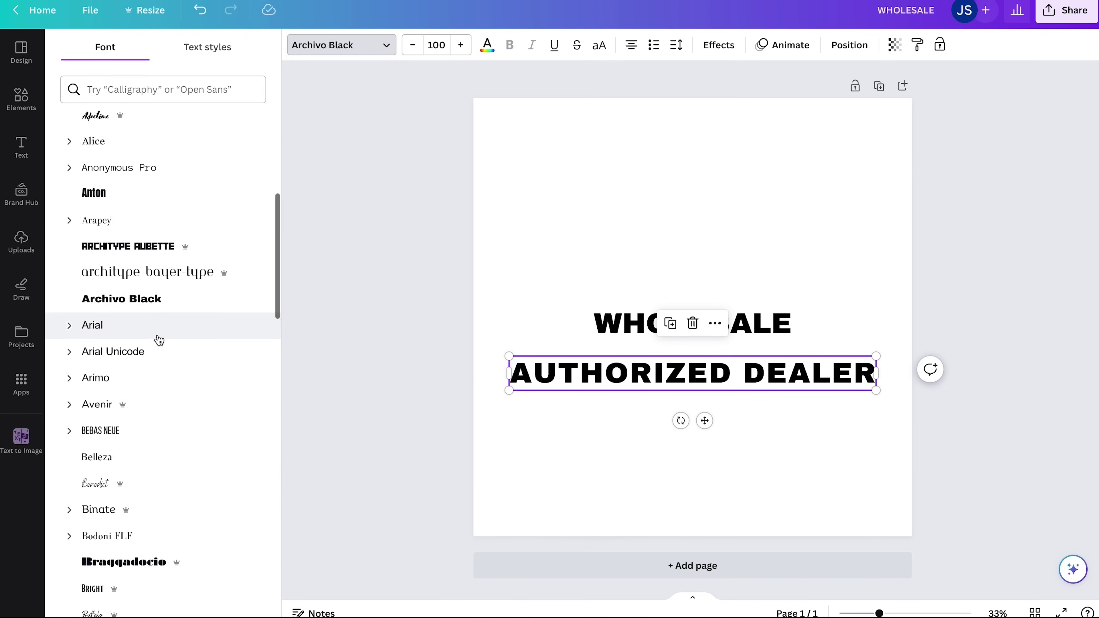
left_click(158, 337)
left_click(237, 46)
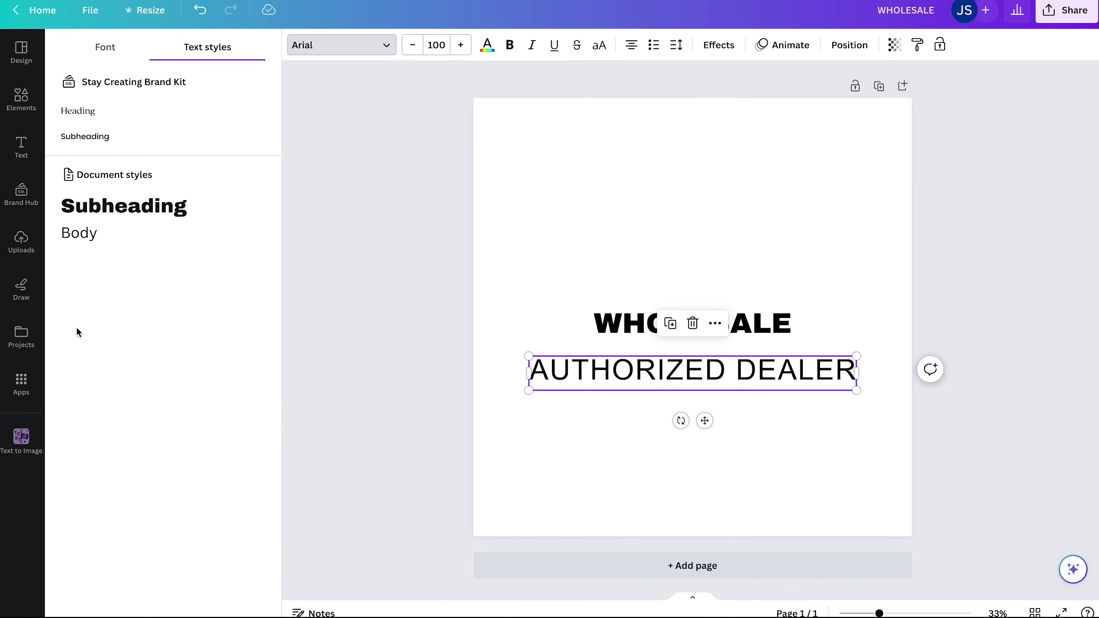
Download the WHOLESALE design as a PNG file
left_click(20, 384)
left_click(21, 52)
left_click(218, 83)
scroll(168, 202, "down", 3)
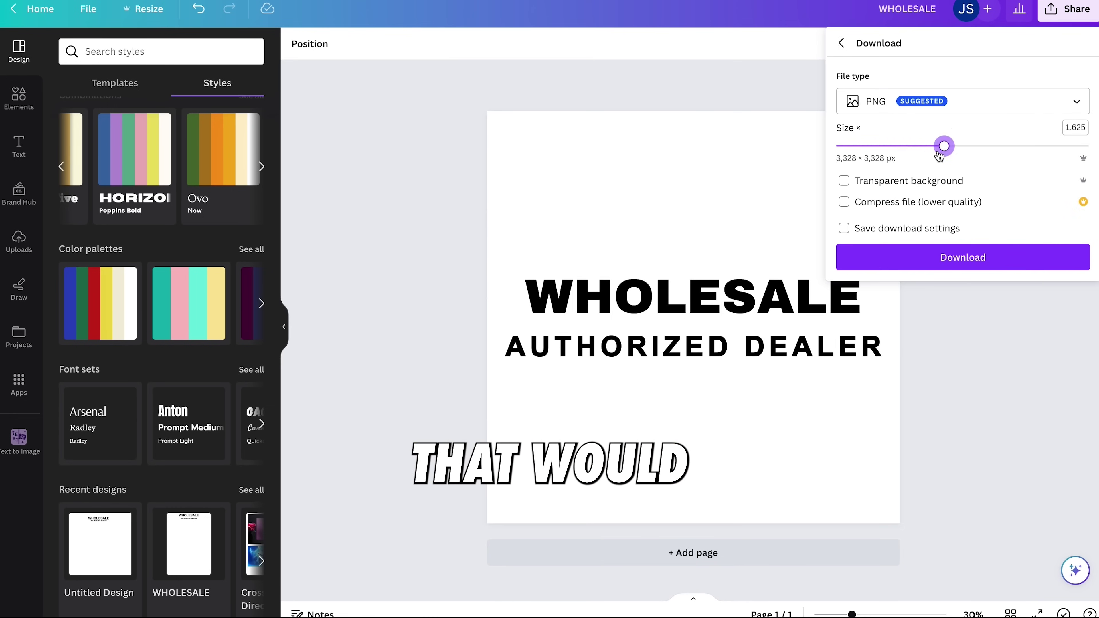
left_click(957, 104)
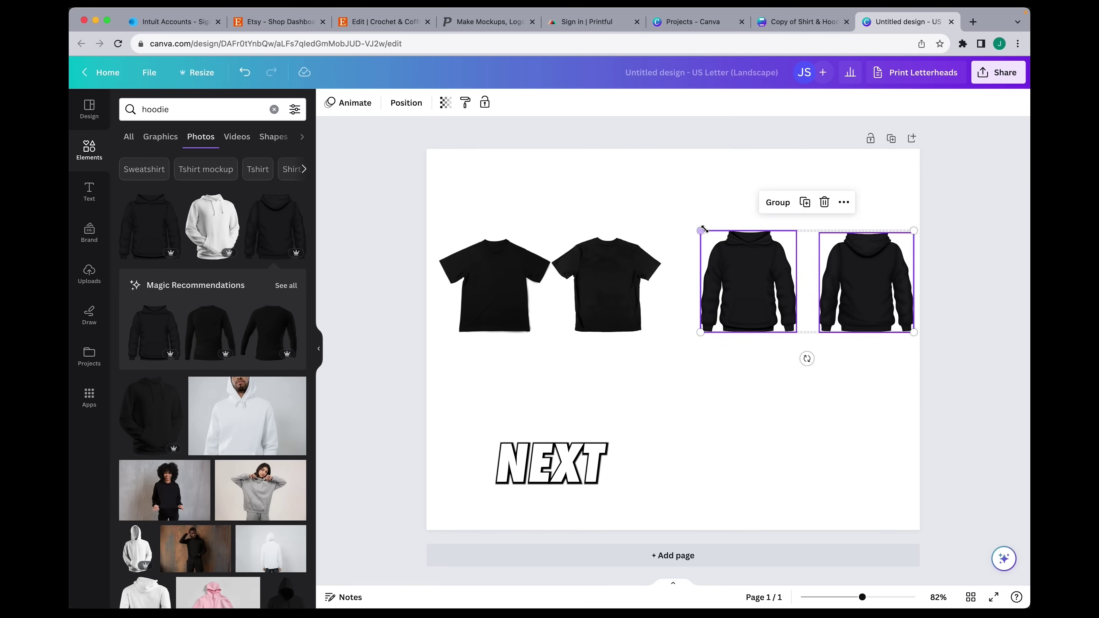
left_click_drag(873, 256, 870, 412)
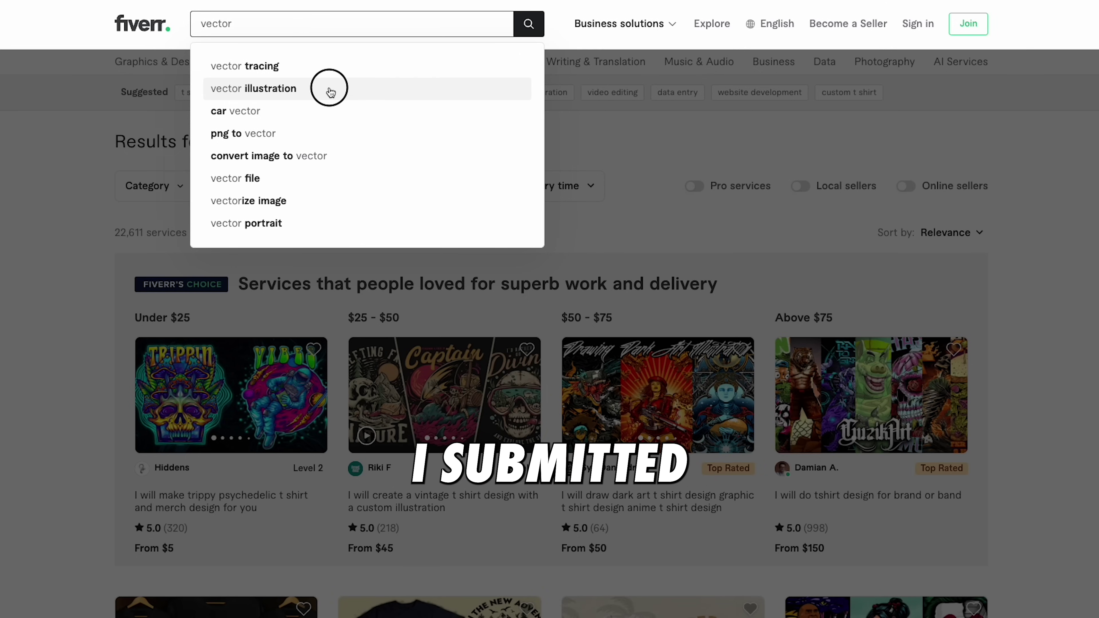
Search Fiverr for 'vector illustration' and open the sketch-to-vector conversion gig
left_click(330, 89)
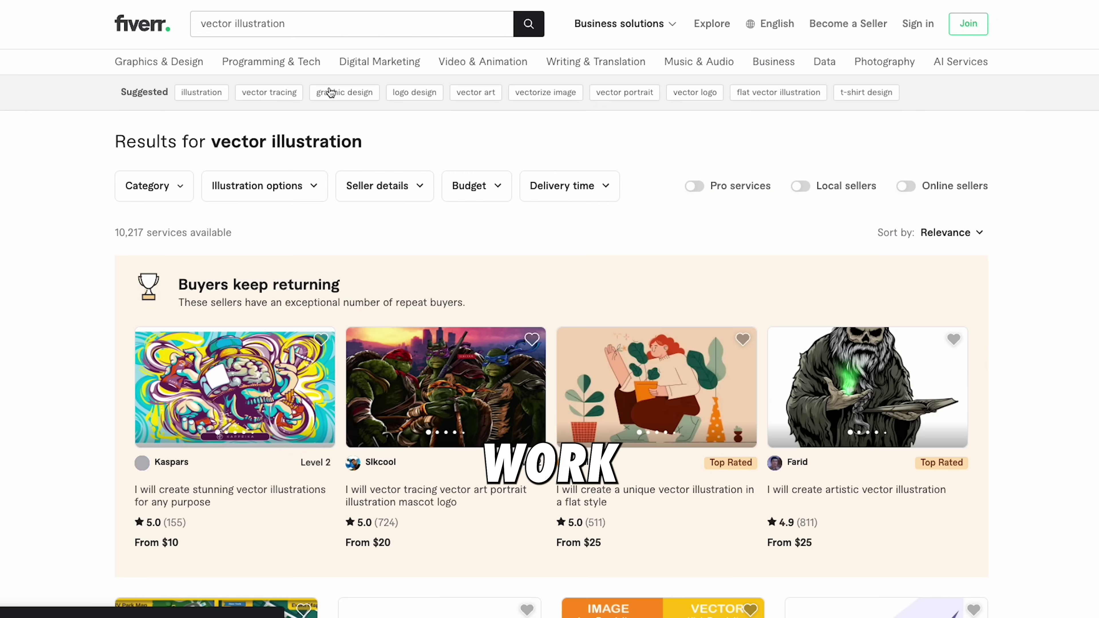
scroll(692, 260, "down", 4)
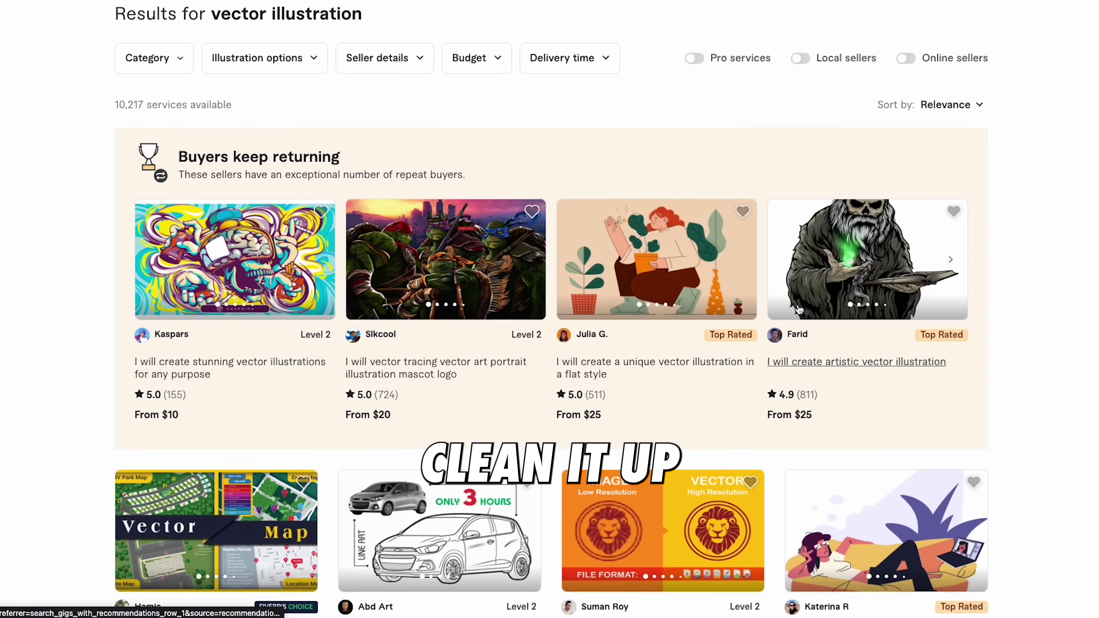
scroll(797, 303, "down", 8)
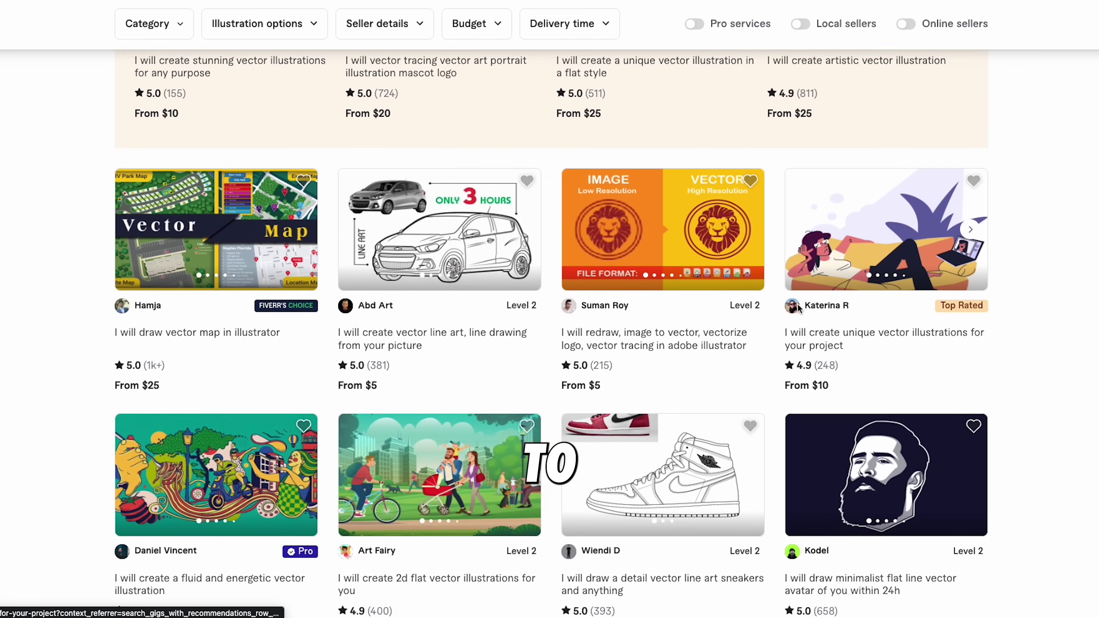
scroll(798, 309, "down", 10)
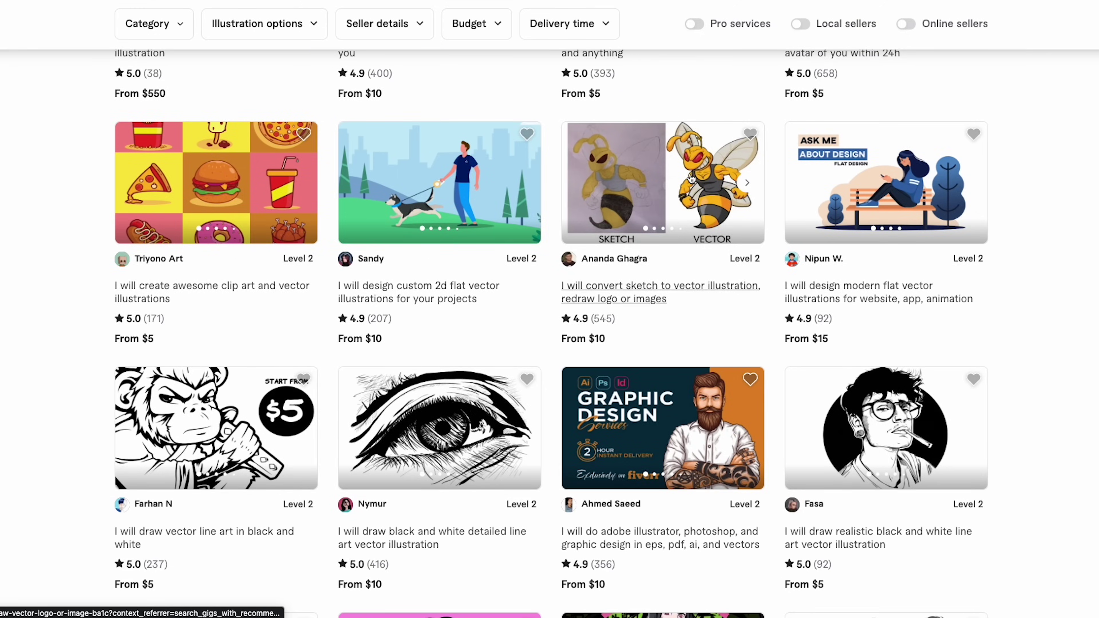
left_click(691, 177)
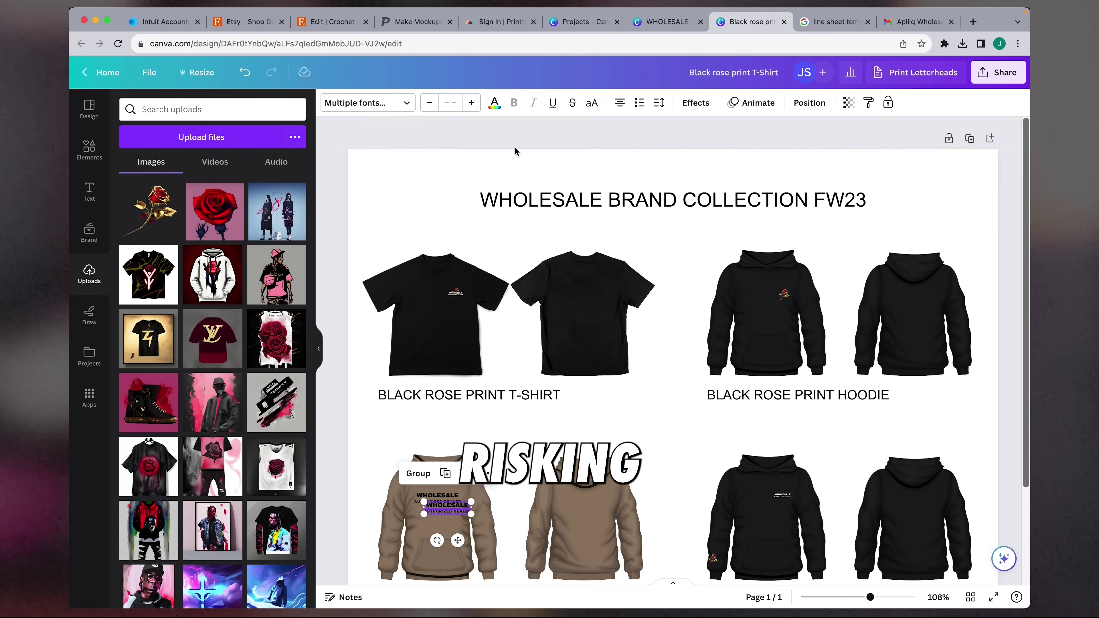
scroll(1019, 270, "down", 2)
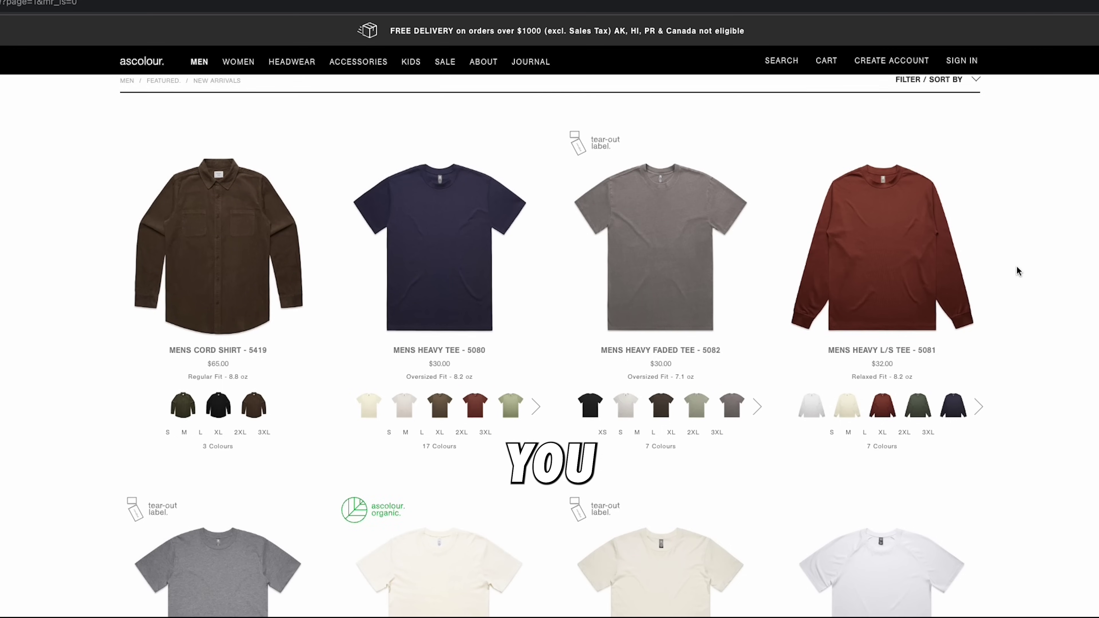
View the Mens Heavy Faded Tee, then StreetCrafter's $35 400GSM Luxury Heavyweight Hoodie page
left_click(692, 256)
scroll(699, 281, "down", 3)
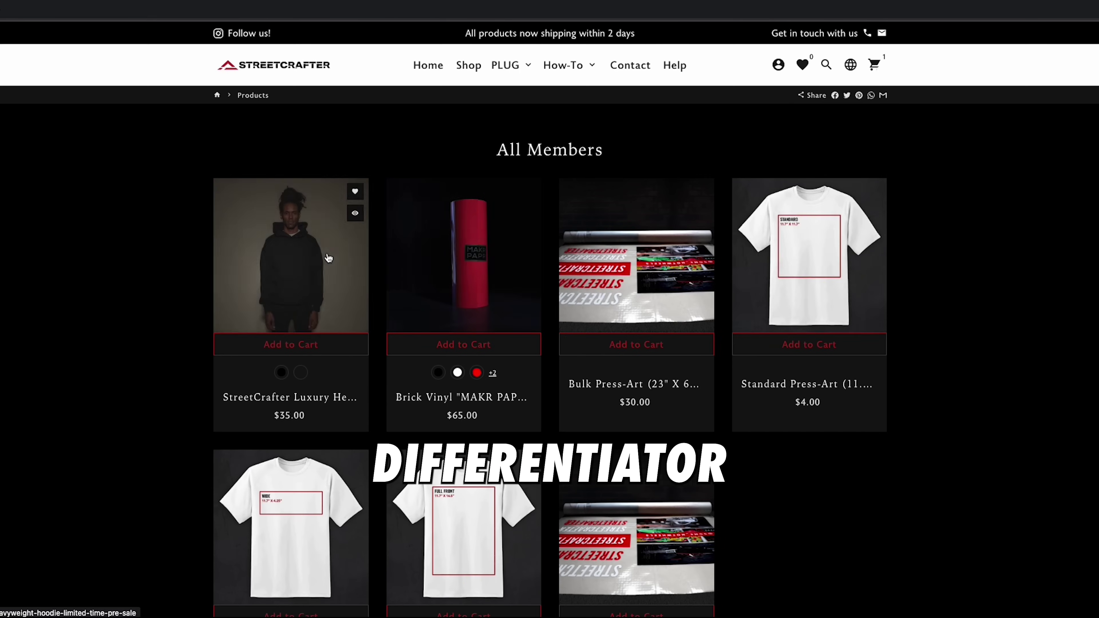
left_click(328, 258)
scroll(805, 356, "down", 4)
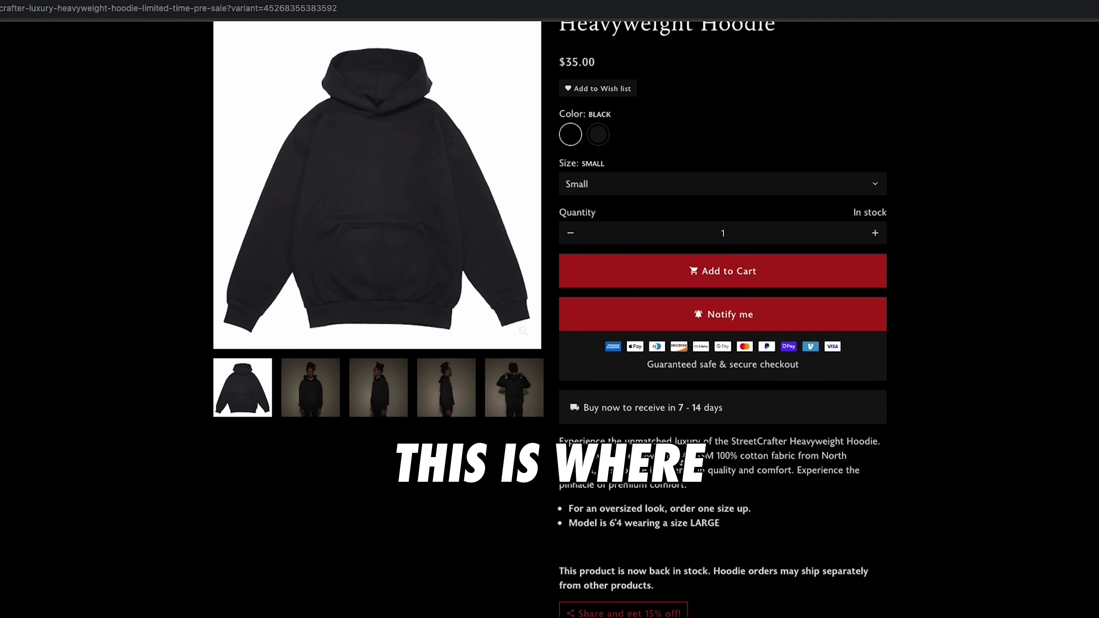
scroll(786, 458, "down", 1)
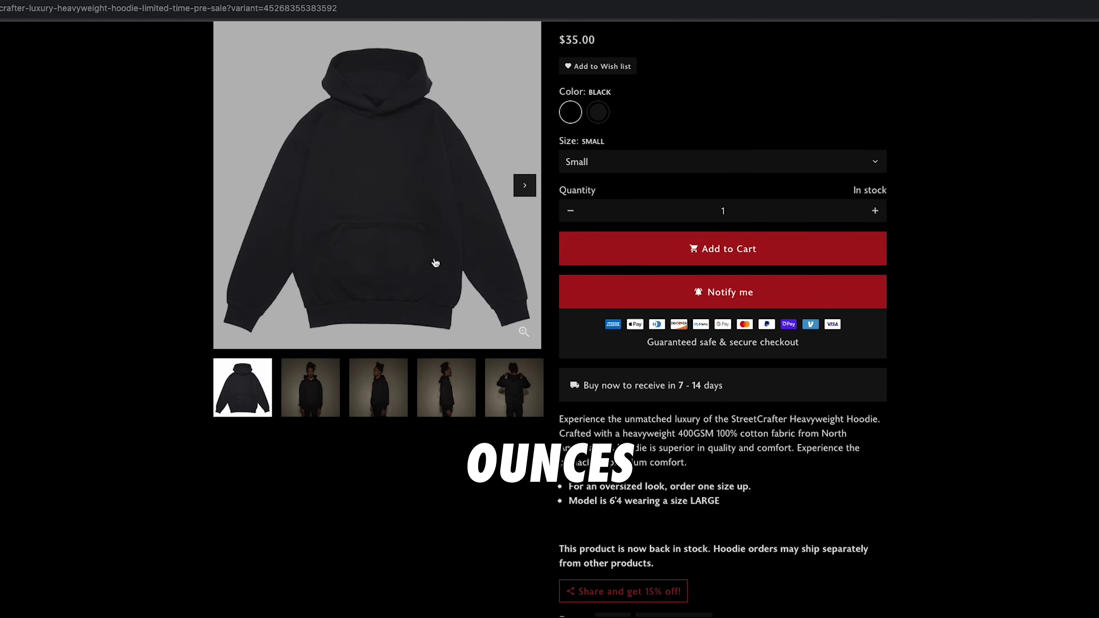